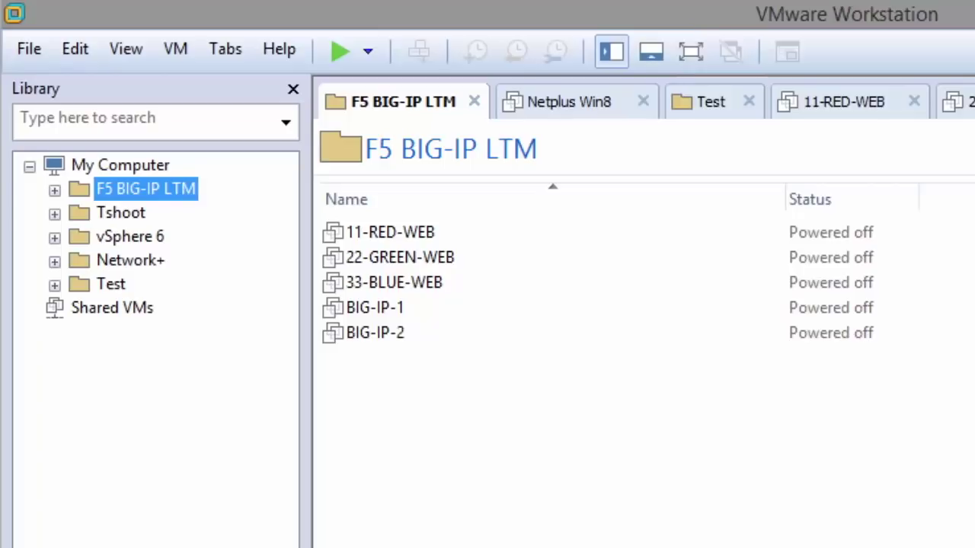
Open the Virtual Network Editor with administrator privileges so that the network configuration can be modified.
left_click(77, 50)
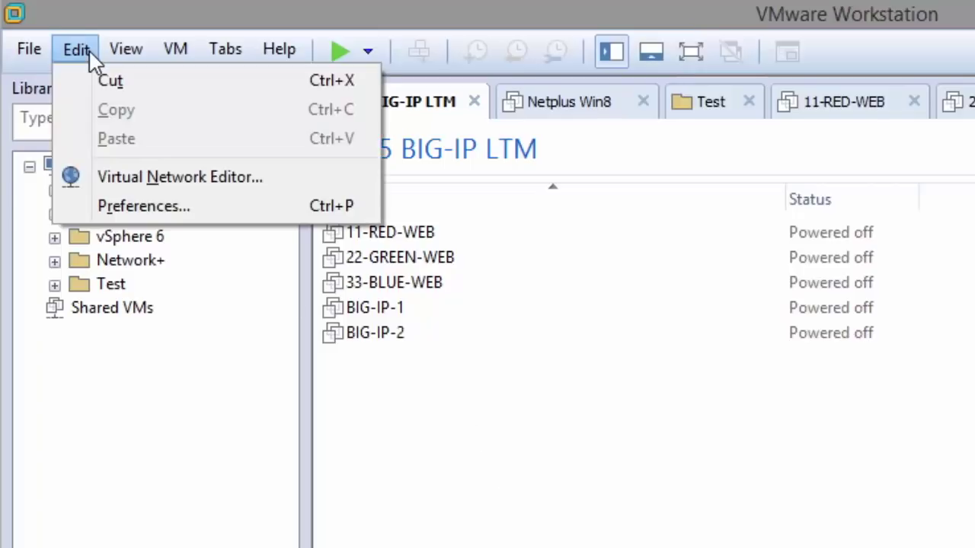
left_click(261, 196)
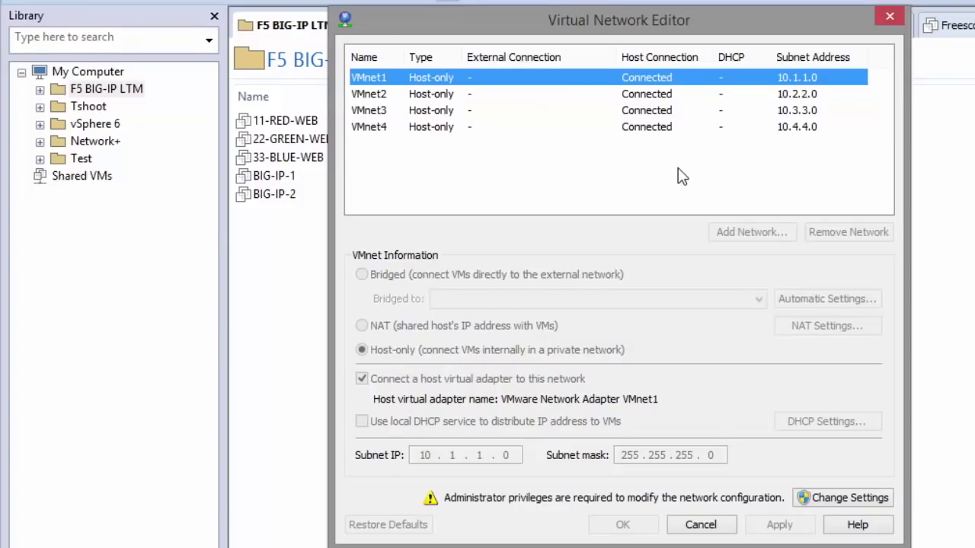
left_click(838, 503)
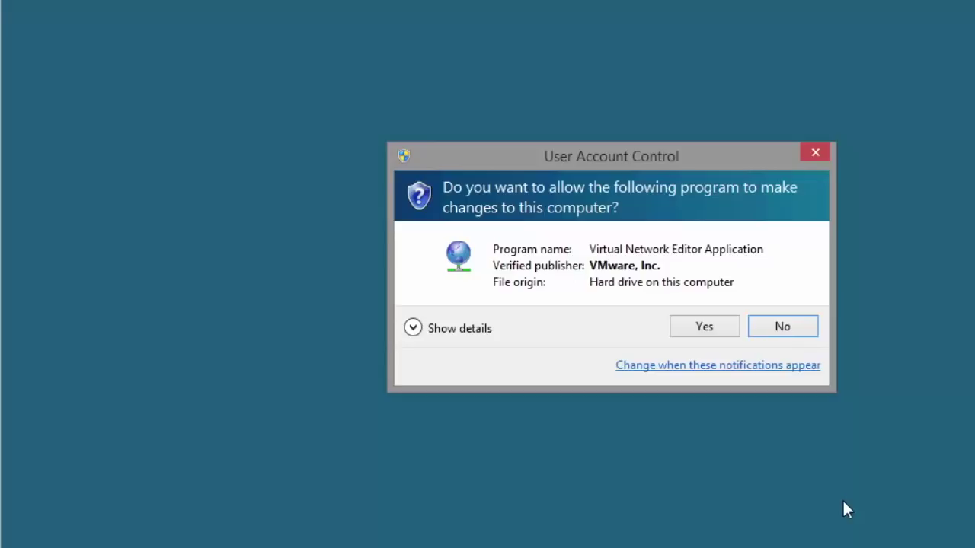
left_click(708, 329)
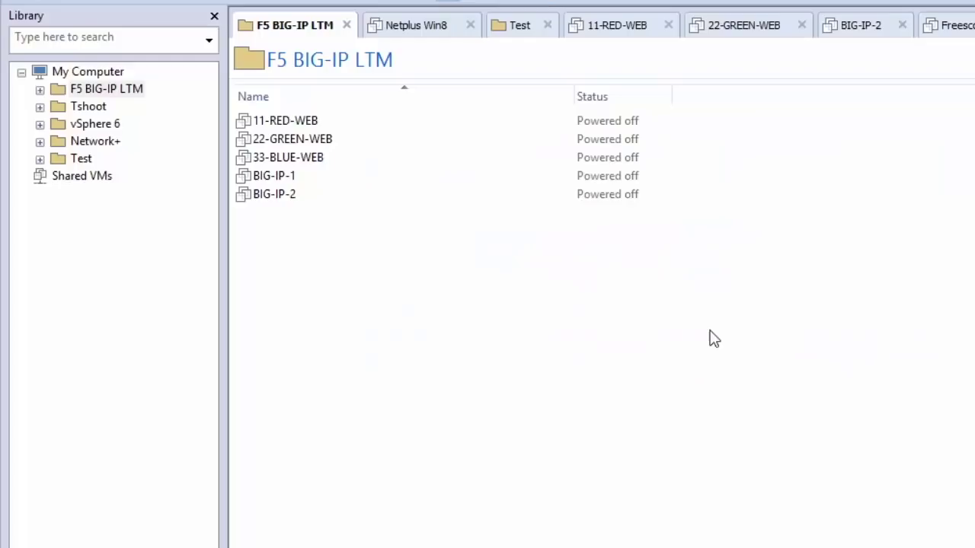
mouse_move(390, 82)
left_mouse_down()
mouse_move(355, 87)
mouse_move(349, 183)
mouse_move(398, 126)
mouse_move(392, 57)
left_mouse_up()
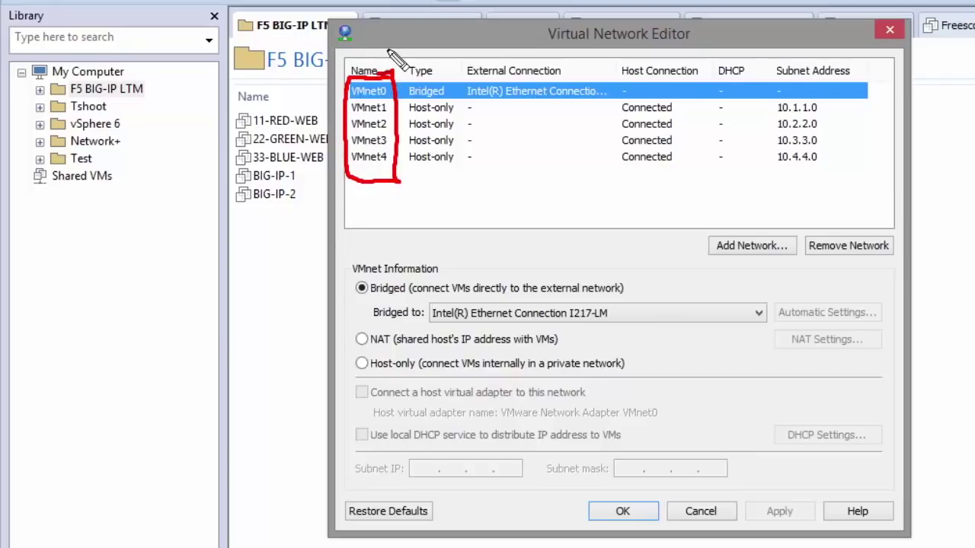
left_click_drag(448, 92, 465, 91)
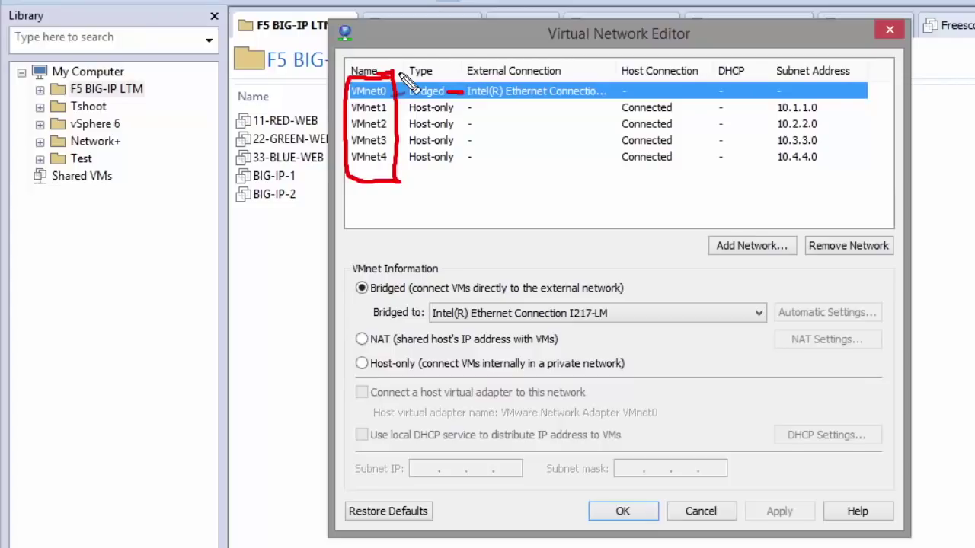
mouse_move(390, 109)
left_mouse_down()
mouse_move(402, 109)
mouse_move(402, 124)
left_mouse_up()
mouse_move(390, 140)
left_mouse_down()
mouse_move(402, 140)
mouse_move(402, 156)
mouse_move(463, 98)
mouse_move(411, 99)
mouse_move(405, 182)
mouse_move(447, 188)
left_mouse_up()
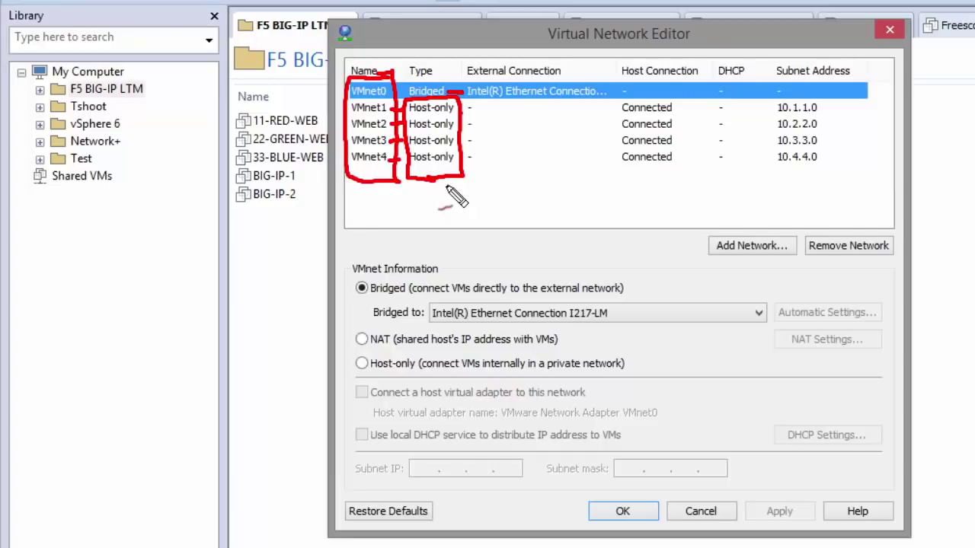
mouse_move(841, 114)
left_mouse_down()
mouse_move(828, 96)
mouse_move(763, 124)
mouse_move(842, 174)
mouse_move(840, 114)
left_mouse_up()
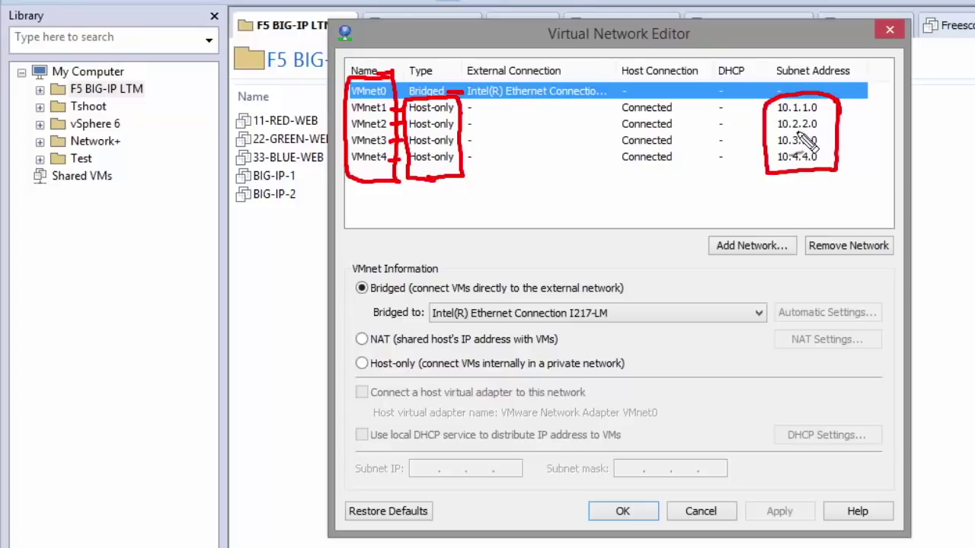
left_click_drag(749, 192, 761, 188)
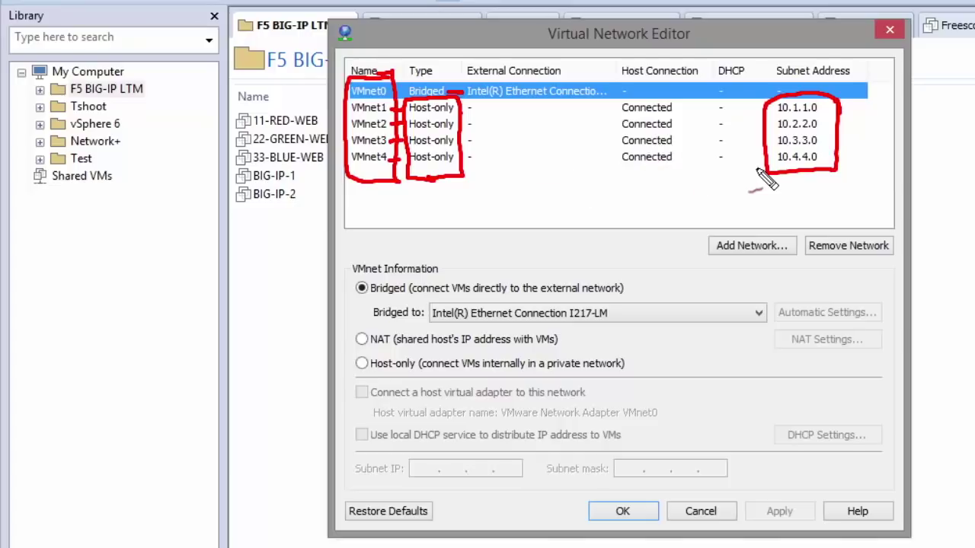
left_click_drag(496, 182, 506, 214)
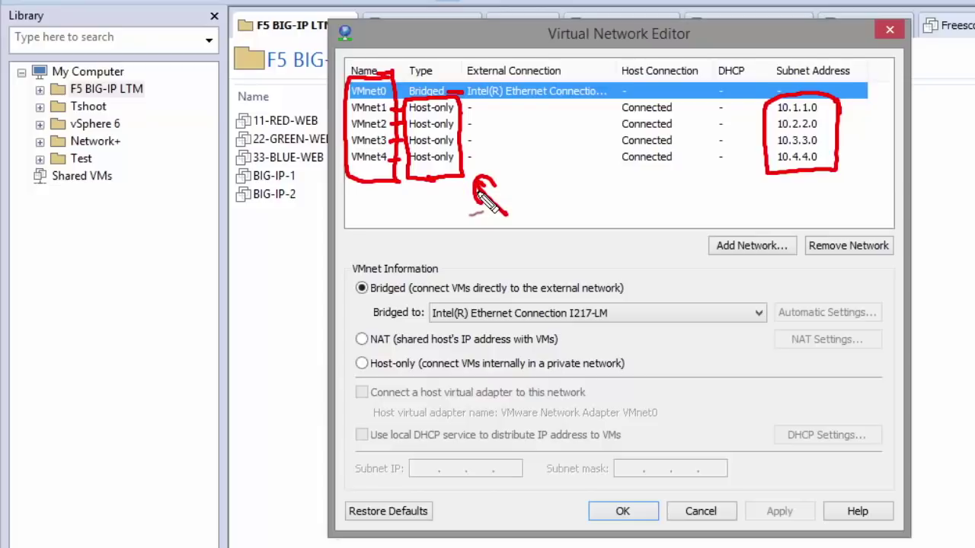
key("Escape")
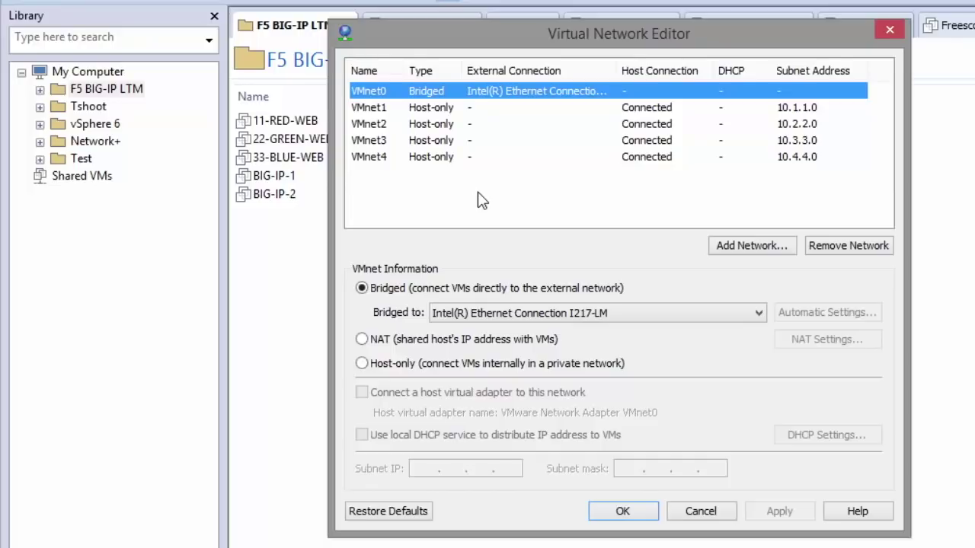
Add VMnet5 as a new virtual network.
left_click(751, 245)
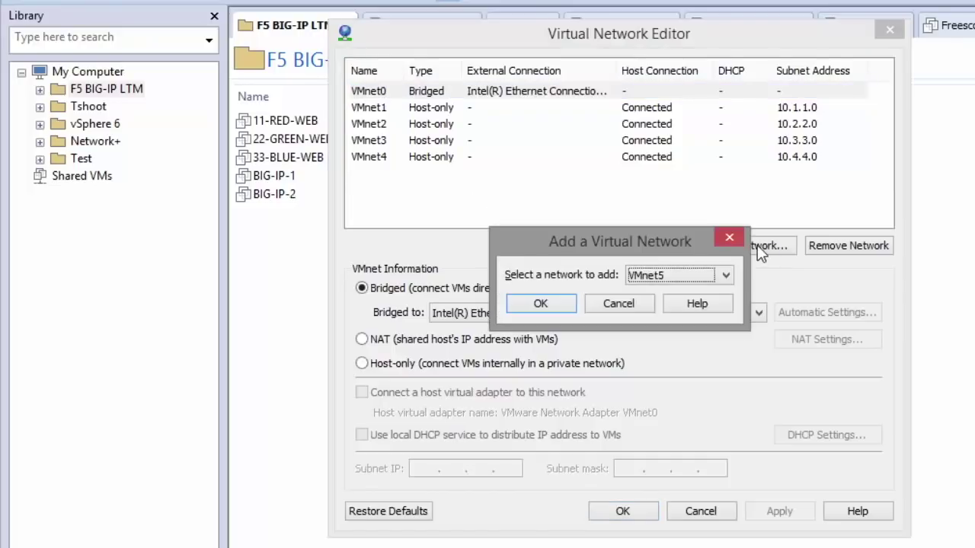
left_click(725, 276)
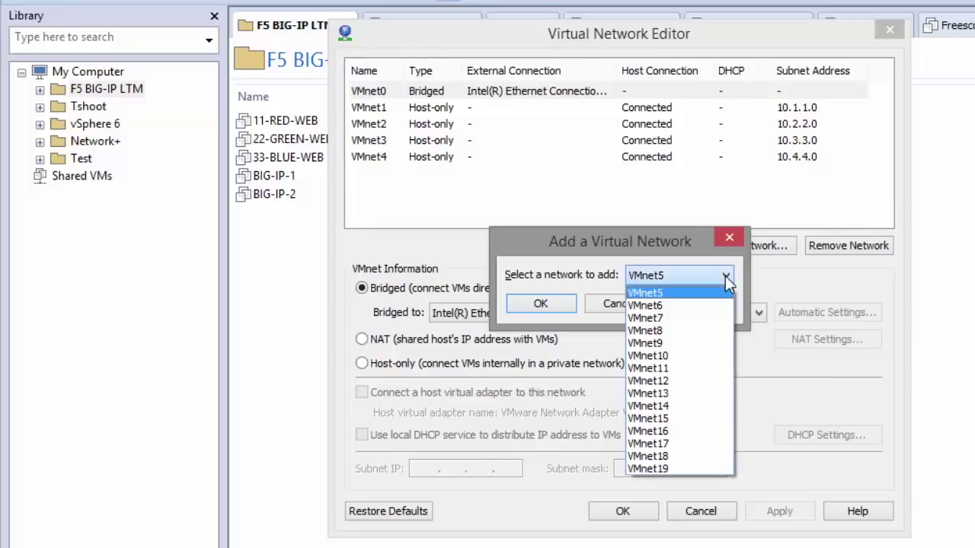
left_click(725, 276)
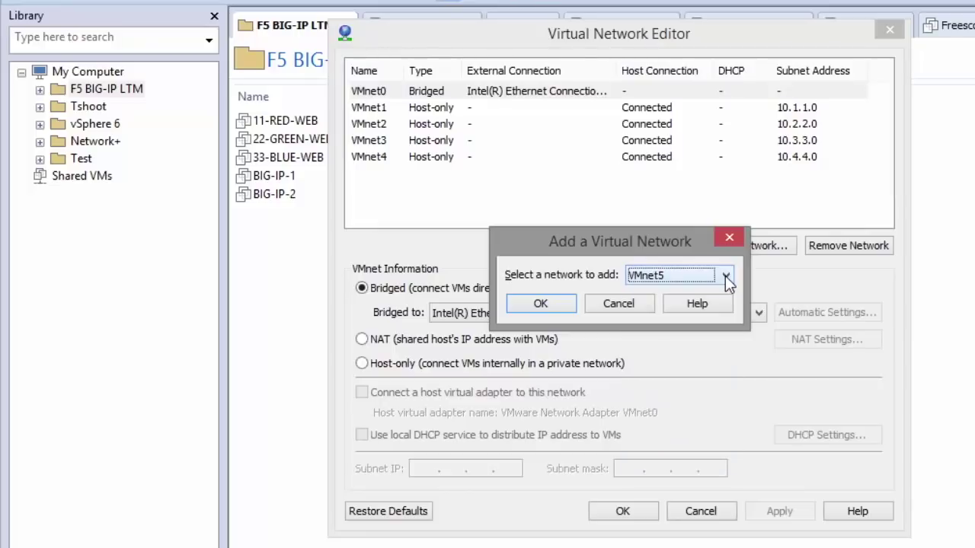
left_click(569, 302)
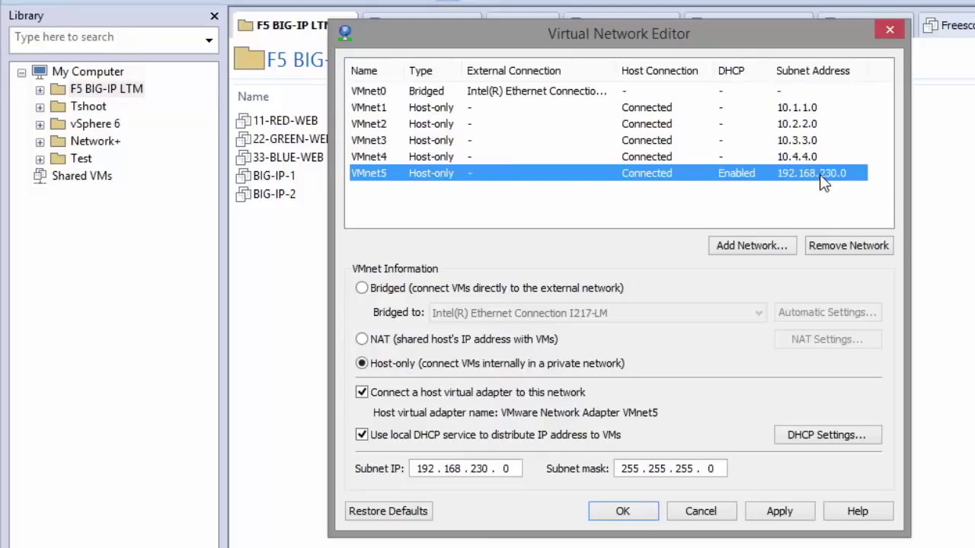
Set VMnet5's subnet IP to 10.5.5.0 and disable its local DHCP service, keeping the host virtual adapter connected.
double_click(428, 469)
type("10 ")
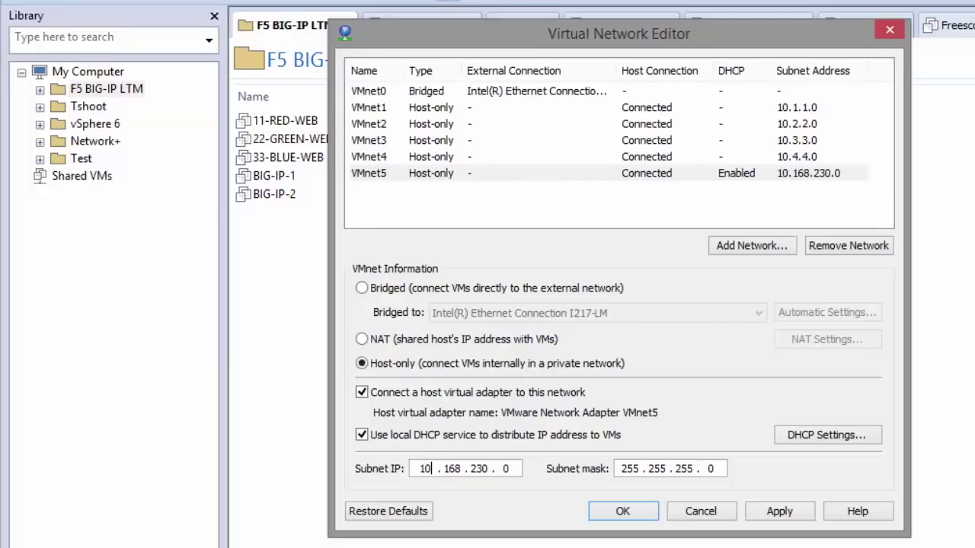
type(". 5 . 5 . 0")
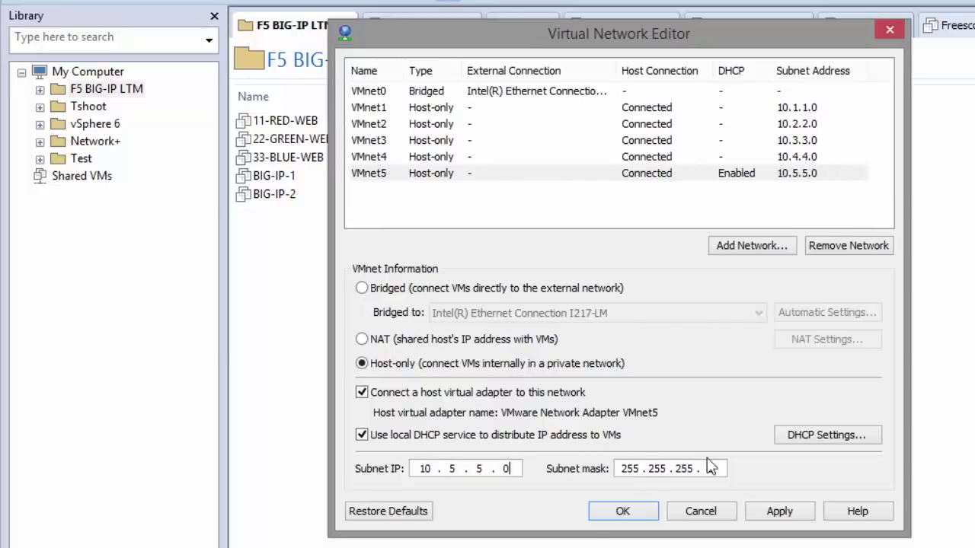
left_click(362, 434)
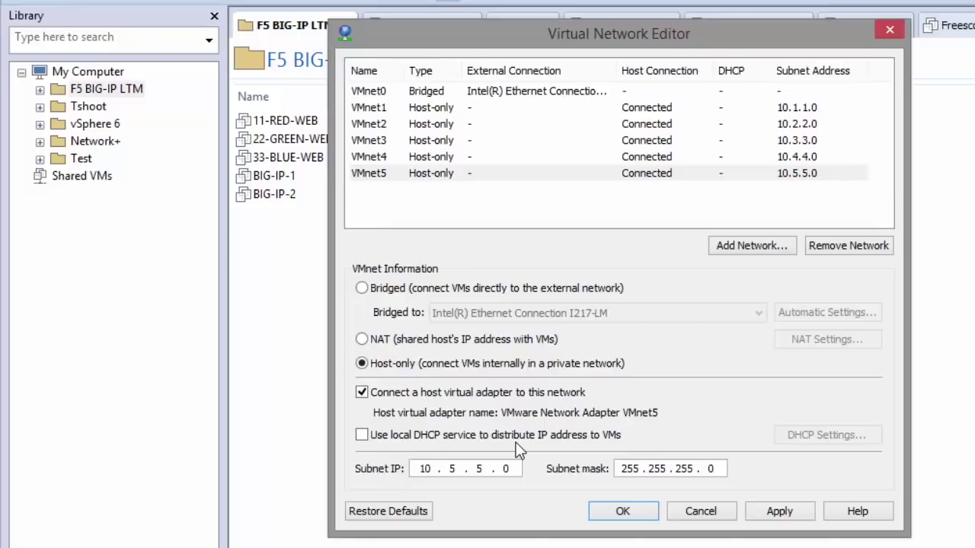
left_click(361, 393)
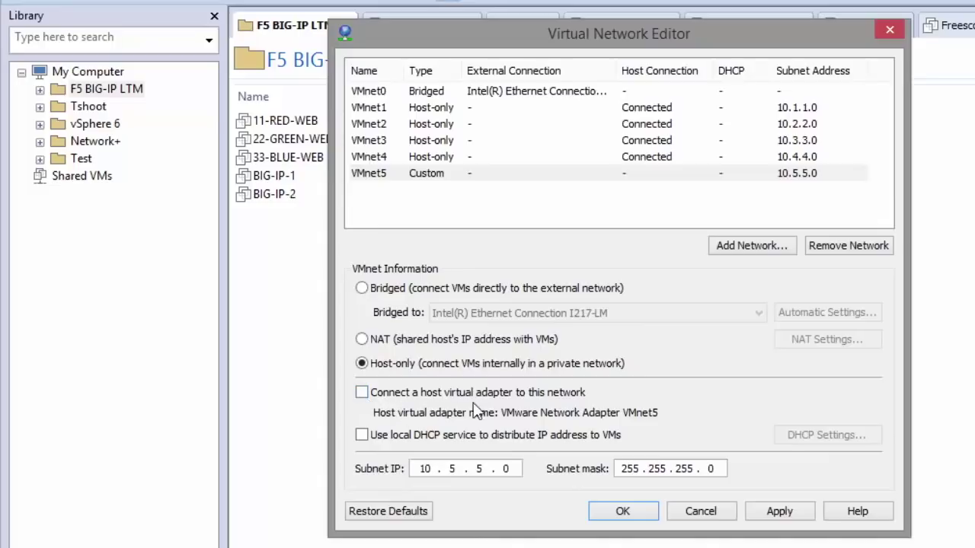
left_click(363, 392)
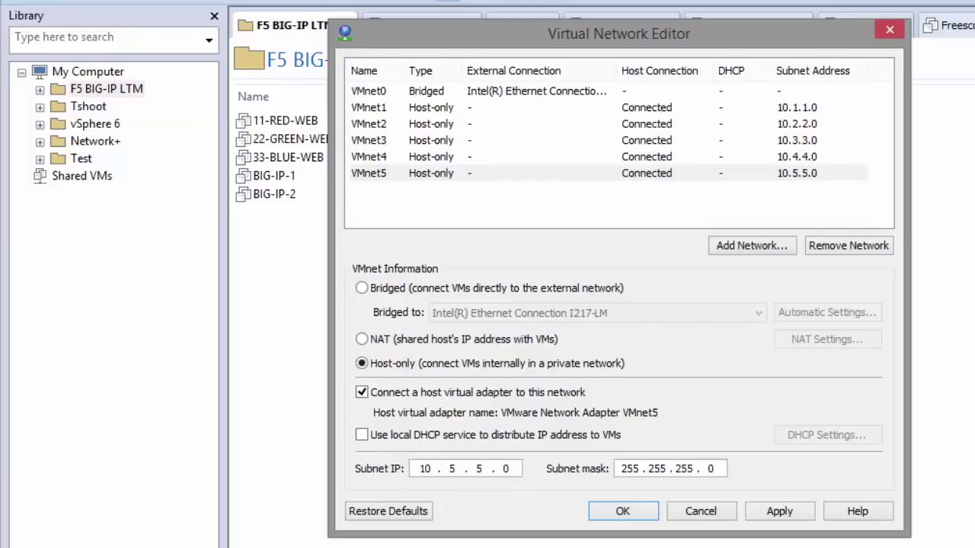
mouse_move(462, 165)
left_mouse_down()
mouse_move(465, 104)
mouse_move(415, 115)
mouse_move(415, 209)
mouse_move(466, 160)
mouse_move(432, 195)
left_mouse_up()
left_click_drag(339, 358, 651, 359)
left_click_drag(345, 392, 611, 390)
mouse_move(399, 125)
left_mouse_down()
mouse_move(384, 129)
mouse_move(390, 108)
left_mouse_up()
mouse_move(402, 123)
left_mouse_down()
mouse_move(390, 125)
mouse_move(390, 157)
left_mouse_up()
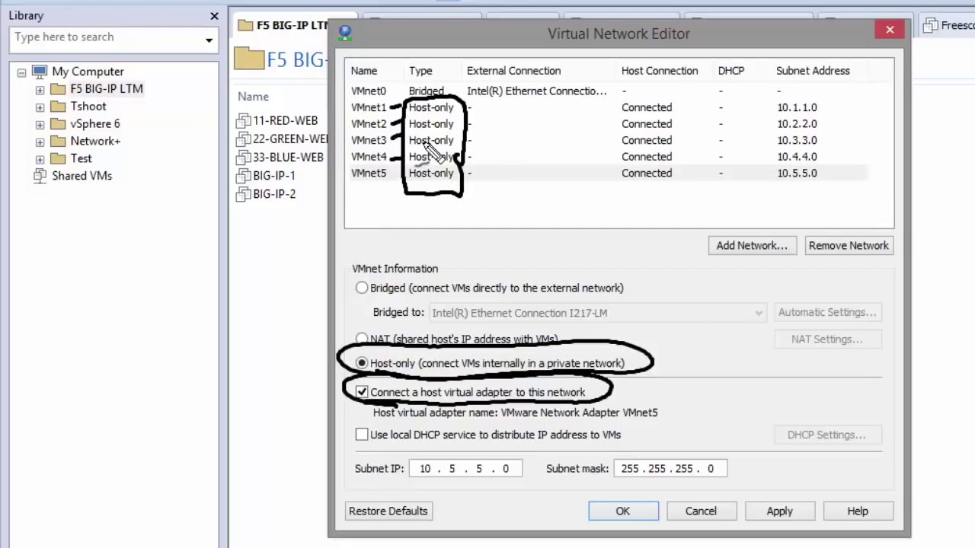
key("Escape")
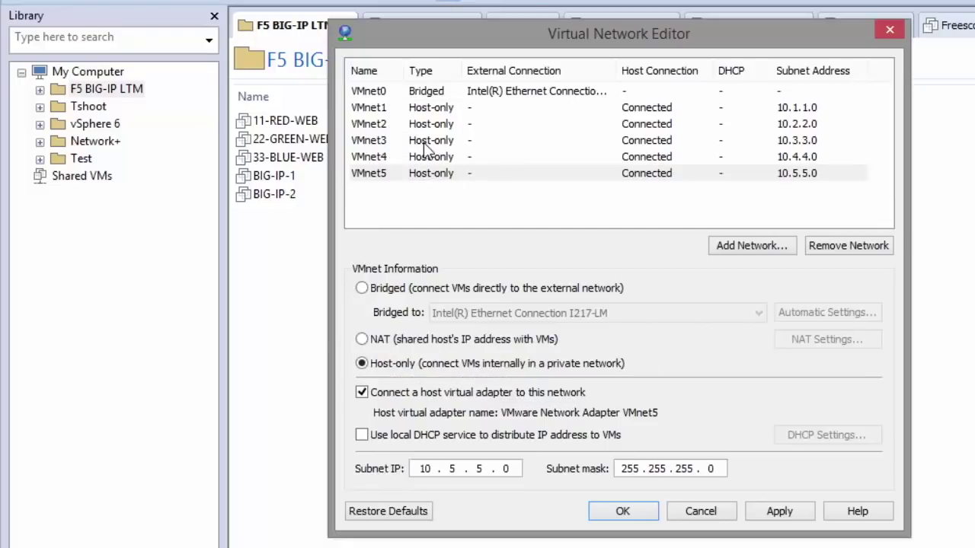
Remove the VMnet5 network from the list of virtual networks.
left_click(448, 181)
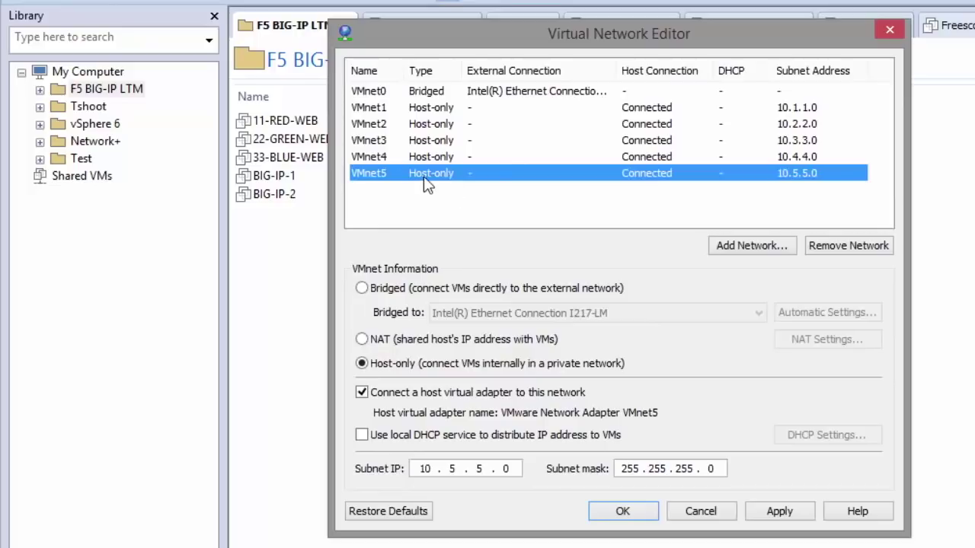
left_click(835, 255)
mouse_move(864, 183)
left_mouse_down()
mouse_move(358, 152)
mouse_move(533, 214)
mouse_move(396, 99)
left_mouse_up()
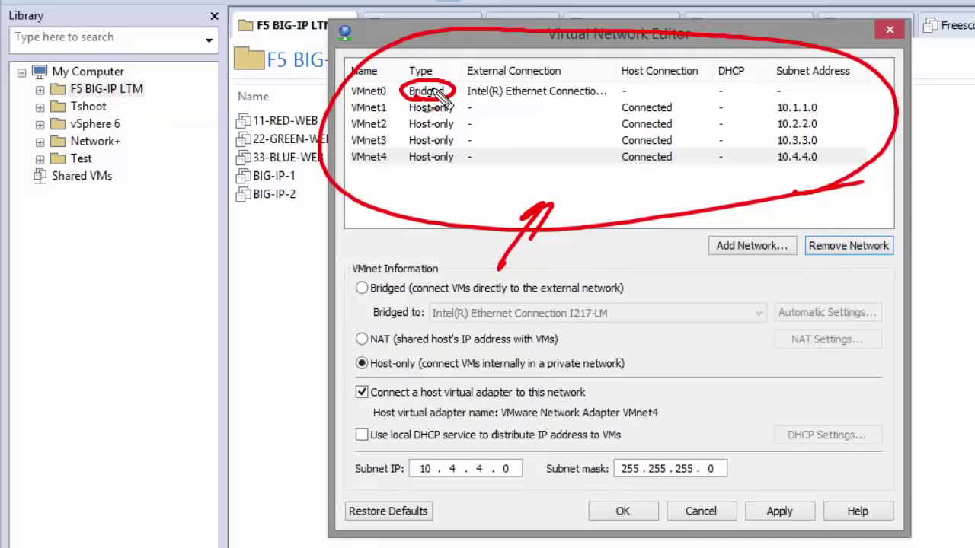
left_click_drag(776, 87, 780, 100)
mouse_move(792, 86)
left_mouse_down()
mouse_move(788, 99)
mouse_move(853, 83)
mouse_move(865, 60)
mouse_move(861, 96)
mouse_move(874, 80)
mouse_move(885, 97)
mouse_move(914, 93)
left_mouse_up()
left_click_drag(919, 73, 925, 90)
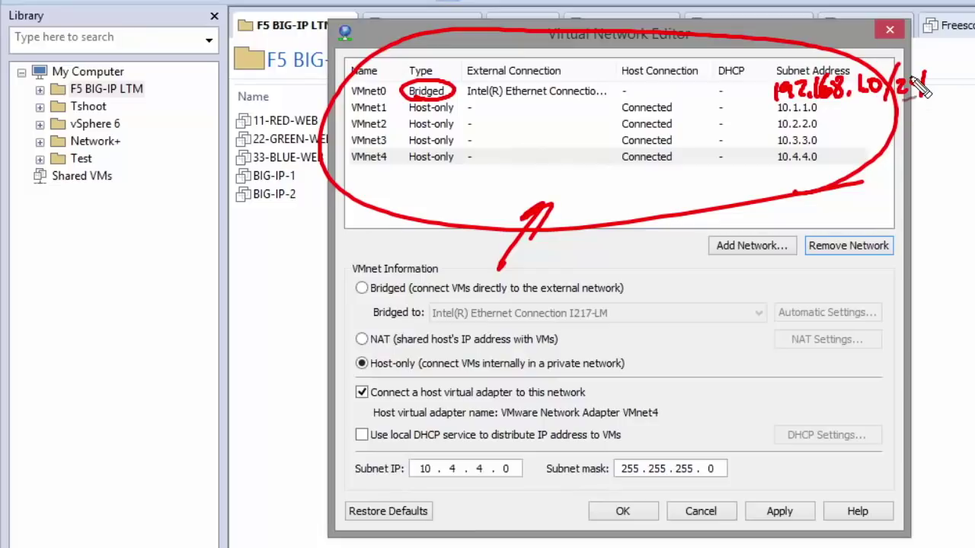
left_click_drag(732, 94, 759, 92)
left_click_drag(750, 85, 750, 101)
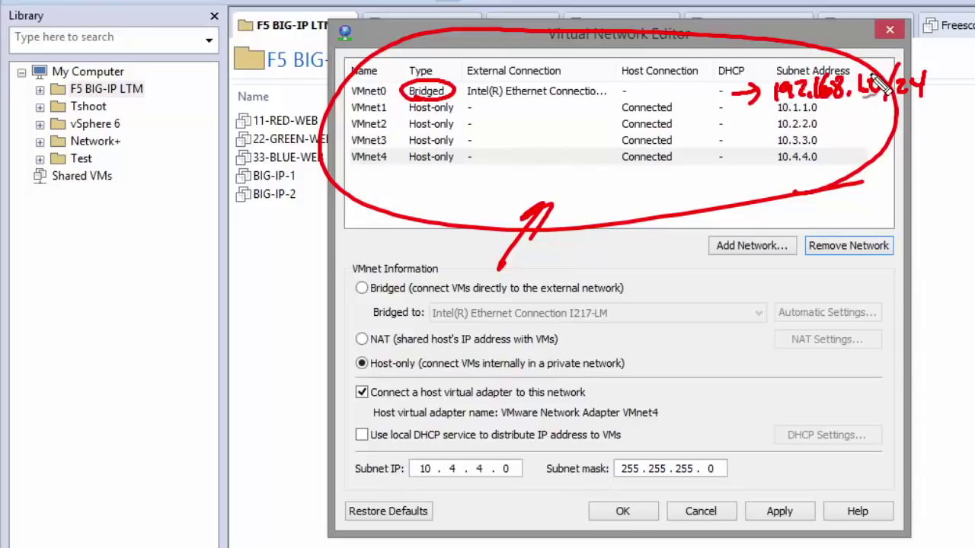
mouse_move(770, 219)
left_mouse_down()
mouse_move(770, 239)
mouse_move(786, 237)
left_mouse_up()
mouse_move(798, 217)
left_mouse_down()
mouse_move(812, 228)
mouse_move(870, 201)
mouse_move(877, 217)
mouse_move(766, 281)
left_mouse_up()
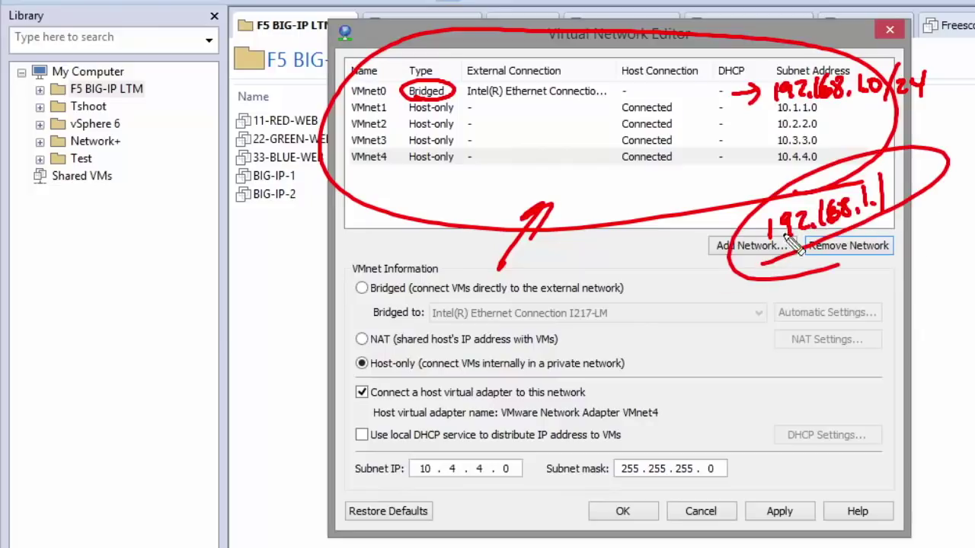
left_click_drag(708, 307, 757, 265)
mouse_move(938, 159)
left_mouse_down()
mouse_move(906, 181)
mouse_move(934, 190)
left_mouse_up()
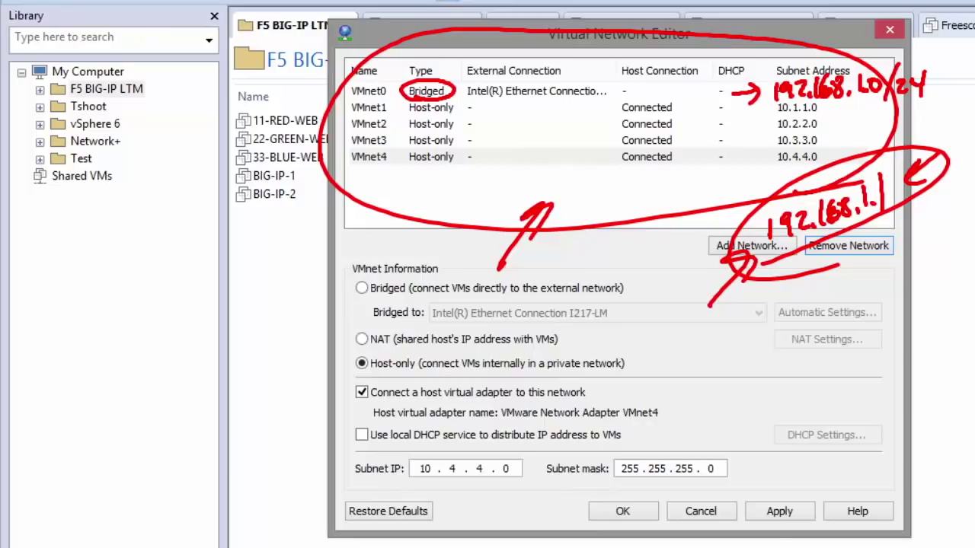
key("Escape")
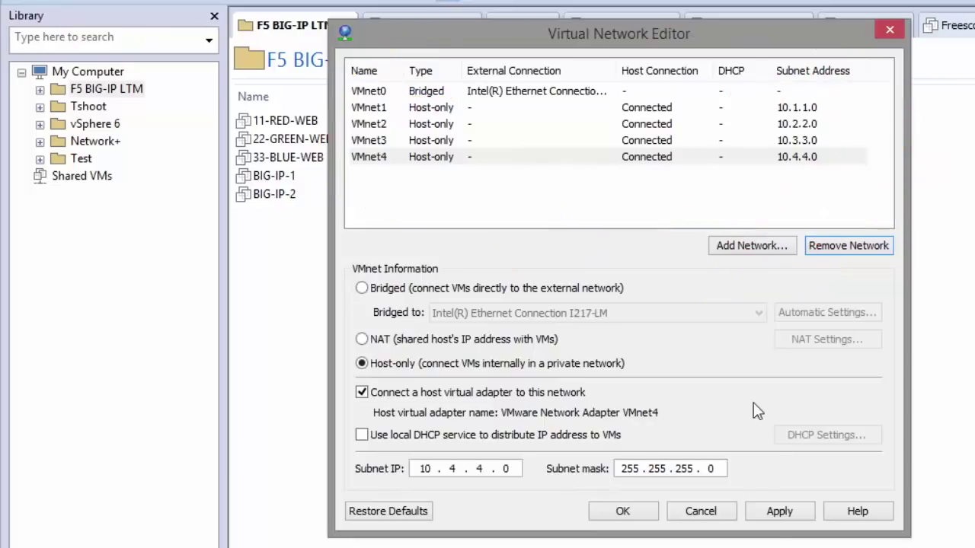
Accept the virtual network configuration and close the Virtual Network Editor.
left_click(623, 510)
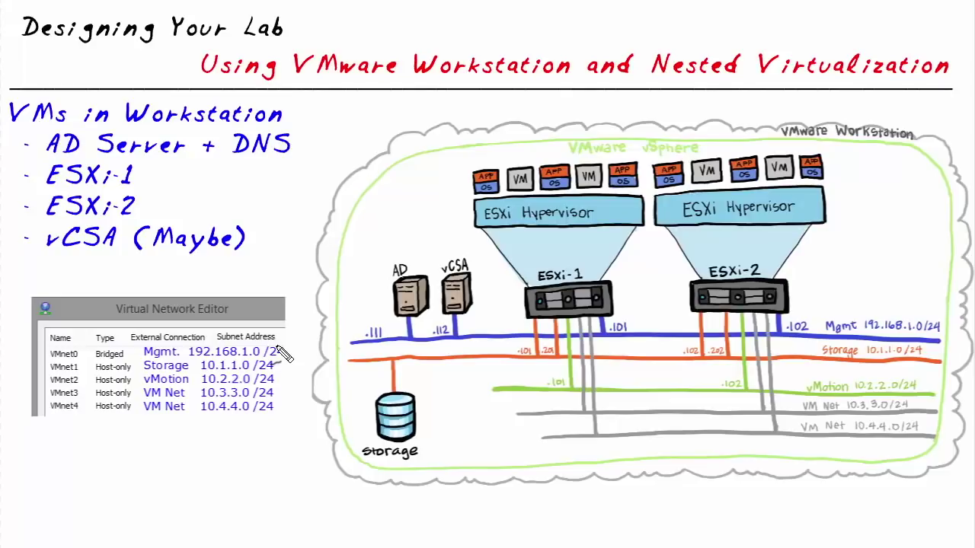
mouse_move(105, 501)
left_mouse_down()
mouse_move(105, 449)
mouse_move(114, 470)
left_mouse_up()
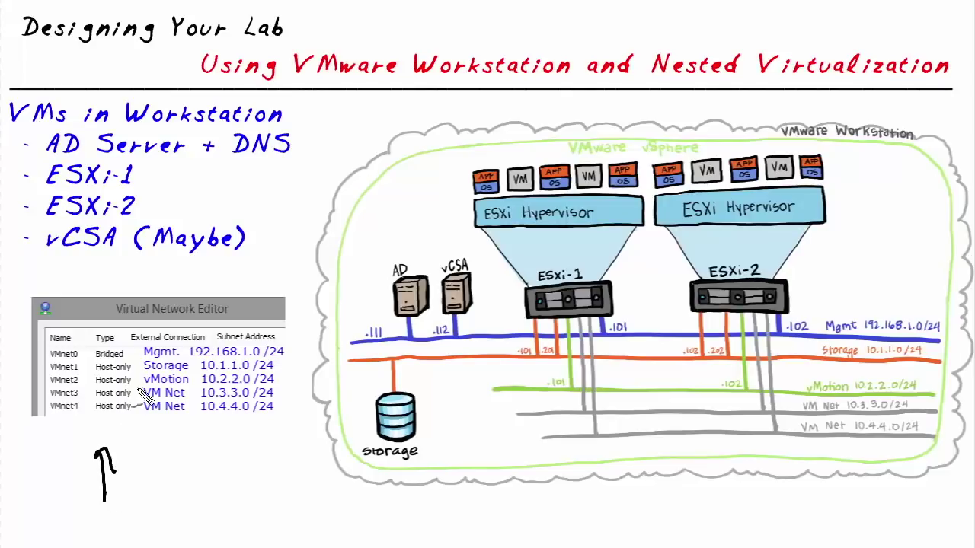